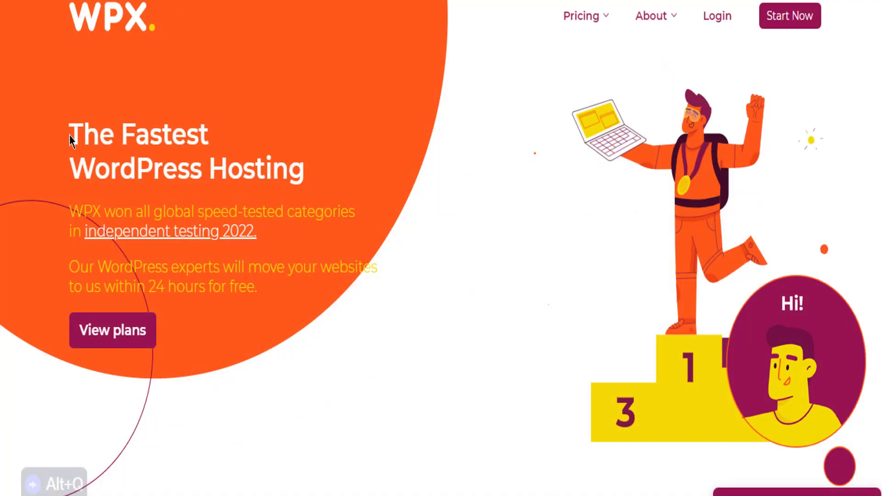
Select the WPX headline and intro, then open and minimize the live chat and dismiss the Hi! bubble
{"action": "left_click_drag", "start_coordinate": [107, 152], "coordinate": [358, 258]}
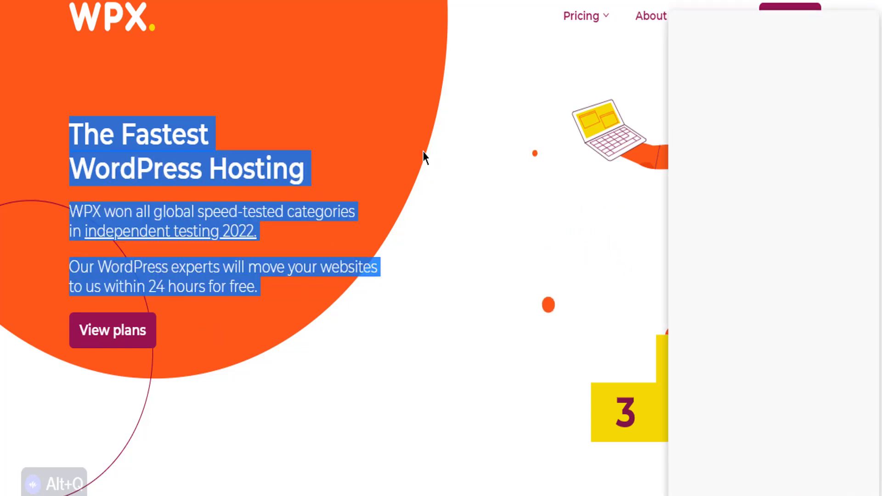
{"action": "left_click", "coordinate": [381, 104]}
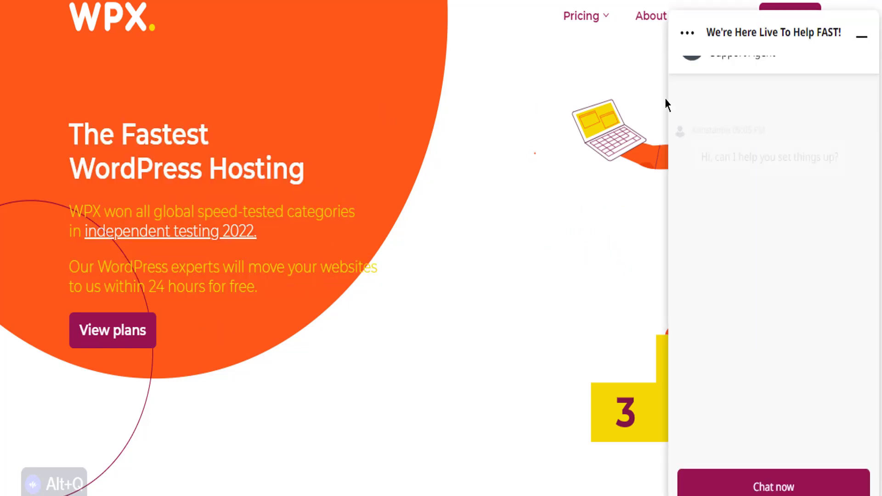
{"action": "left_click", "coordinate": [861, 38]}
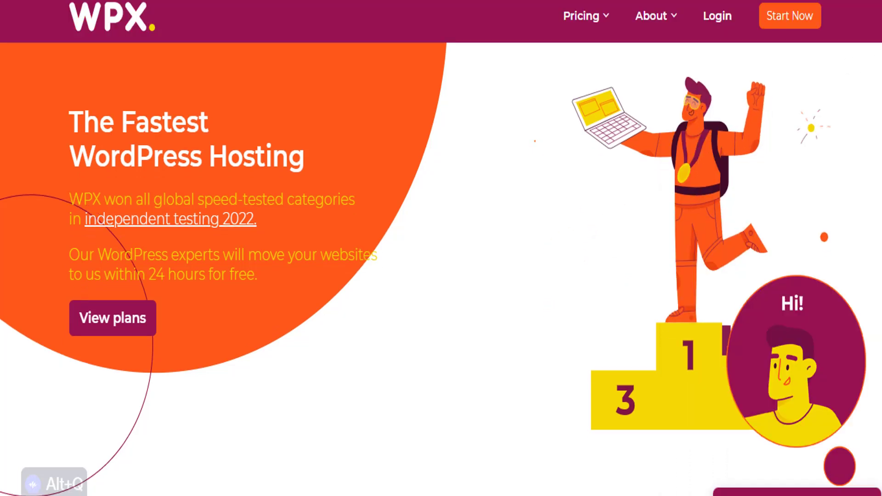
{"action": "scroll", "coordinate": [442, 248], "scroll_direction": "down", "scroll_amount": 2}
{"action": "scroll", "coordinate": [442, 249], "scroll_direction": "down", "scroll_amount": 2}
{"action": "scroll", "coordinate": [442, 248], "scroll_direction": "down", "scroll_amount": 2}
{"action": "scroll", "coordinate": [441, 249], "scroll_direction": "down", "scroll_amount": 2}
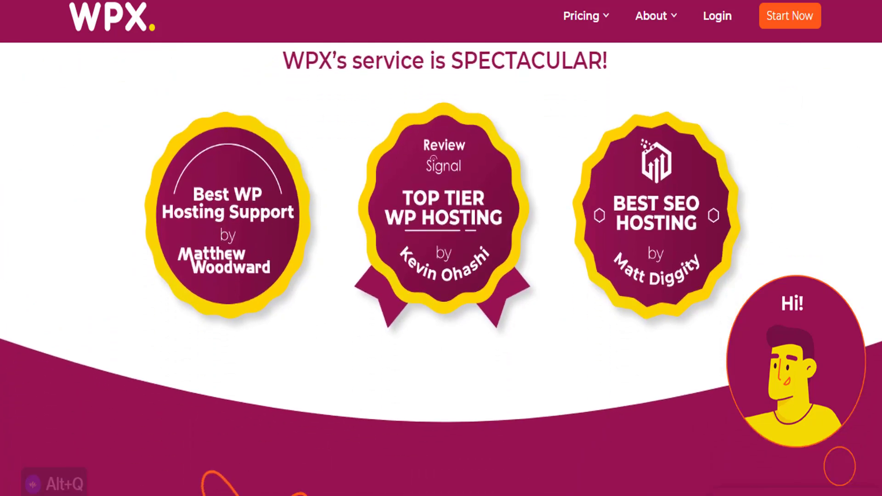
{"action": "scroll", "coordinate": [441, 249], "scroll_direction": "down", "scroll_amount": 2}
{"action": "scroll", "coordinate": [441, 248], "scroll_direction": "down", "scroll_amount": 3}
{"action": "scroll", "coordinate": [441, 249], "scroll_direction": "down", "scroll_amount": 2}
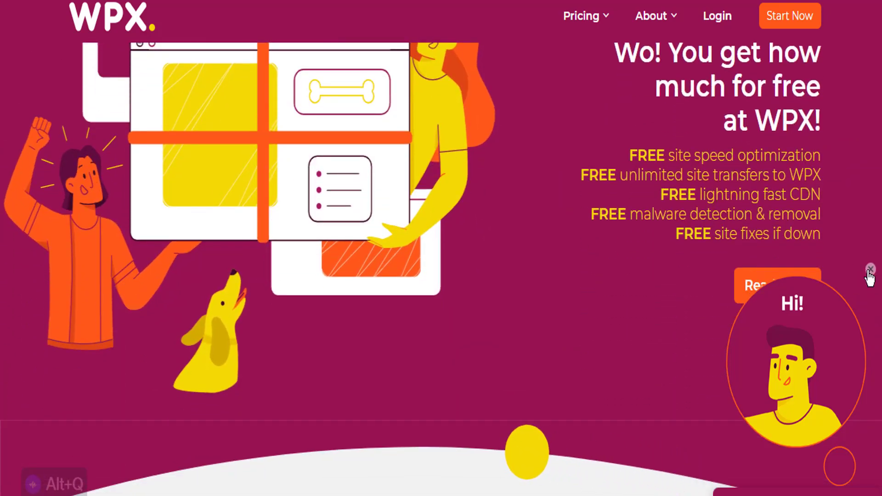
{"action": "left_click", "coordinate": [871, 270]}
{"action": "scroll", "coordinate": [870, 275], "scroll_direction": "down", "scroll_amount": 3}
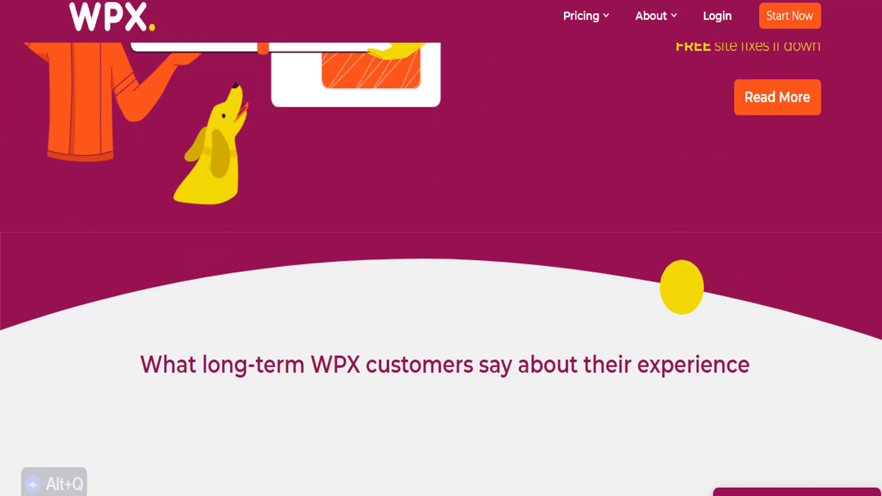
{"action": "scroll", "coordinate": [442, 249], "scroll_direction": "down", "scroll_amount": 3}
{"action": "scroll", "coordinate": [441, 249], "scroll_direction": "down", "scroll_amount": 1}
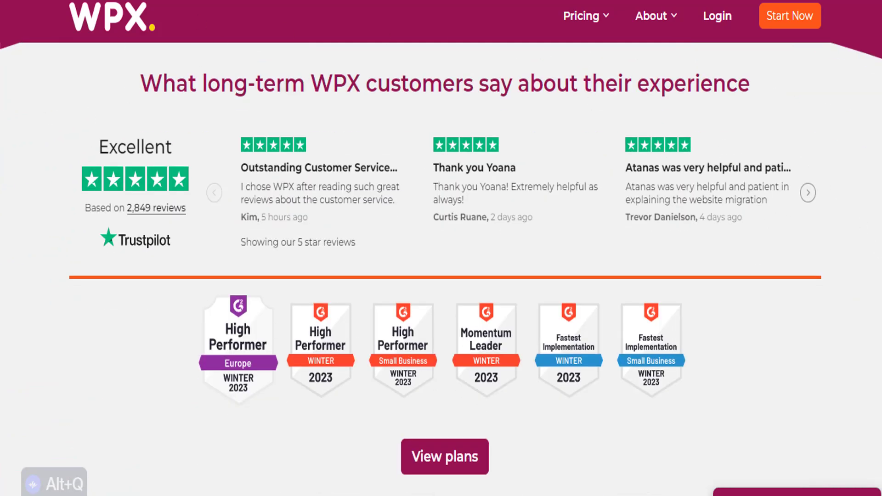
{"action": "scroll", "coordinate": [441, 269], "scroll_direction": "down", "scroll_amount": 5}
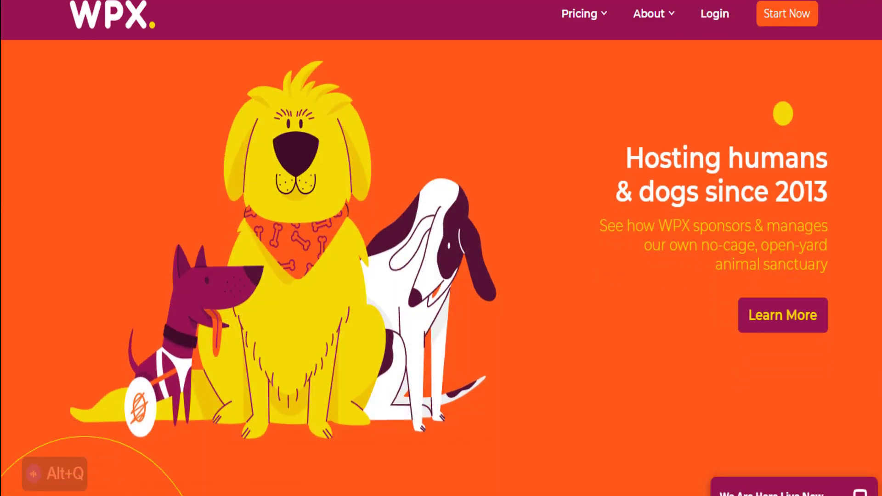
{"action": "scroll", "coordinate": [777, 404], "scroll_direction": "down", "scroll_amount": 2}
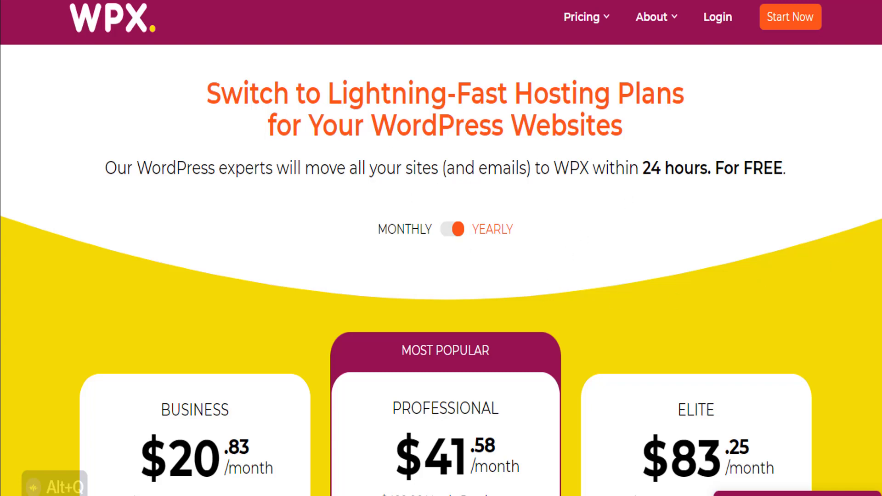
{"action": "scroll", "coordinate": [441, 276], "scroll_direction": "down", "scroll_amount": 1}
{"action": "scroll", "coordinate": [441, 276], "scroll_direction": "down", "scroll_amount": 2}
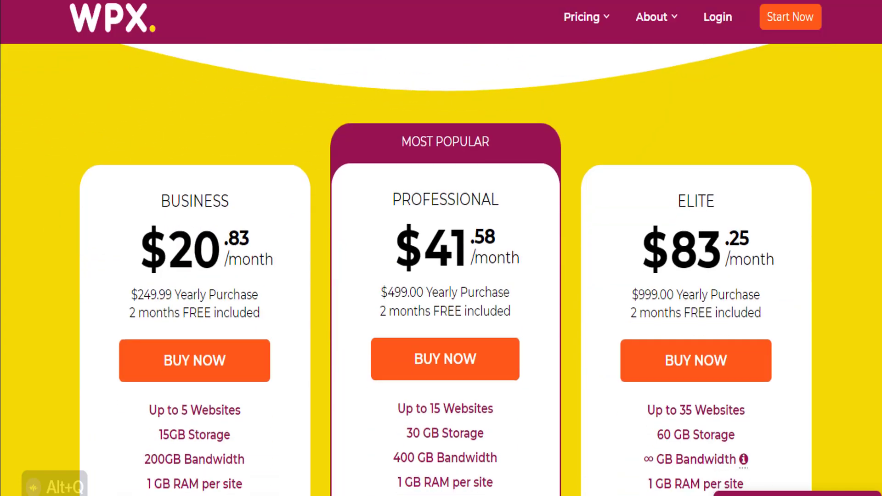
{"action": "scroll", "coordinate": [442, 276], "scroll_direction": "down", "scroll_amount": 1}
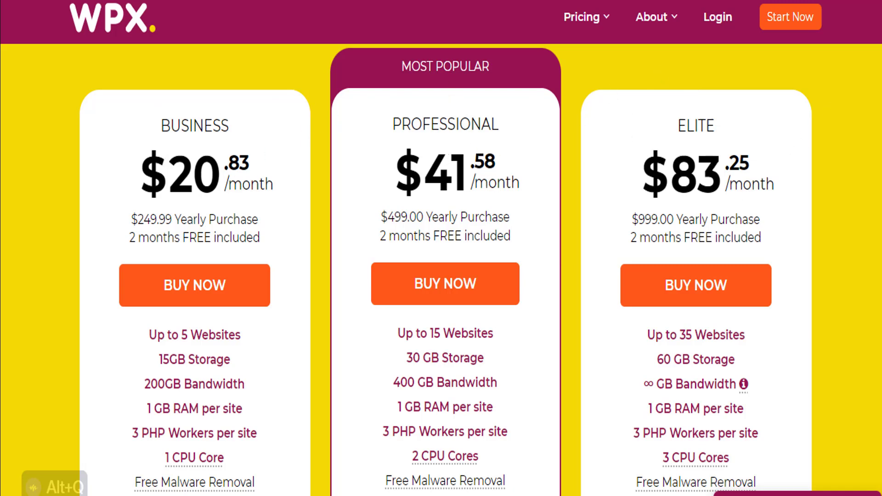
{"action": "scroll", "coordinate": [749, 104], "scroll_direction": "down", "scroll_amount": 2}
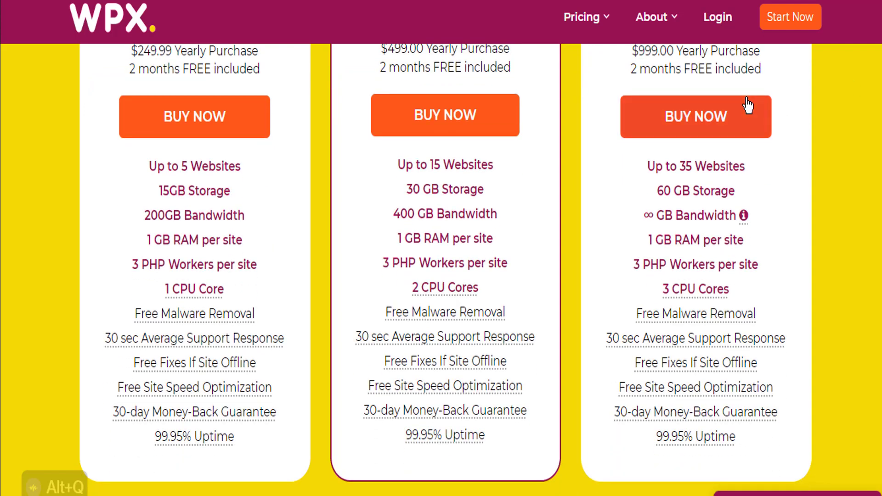
{"action": "scroll", "coordinate": [445, 270], "scroll_direction": "up", "scroll_amount": 1}
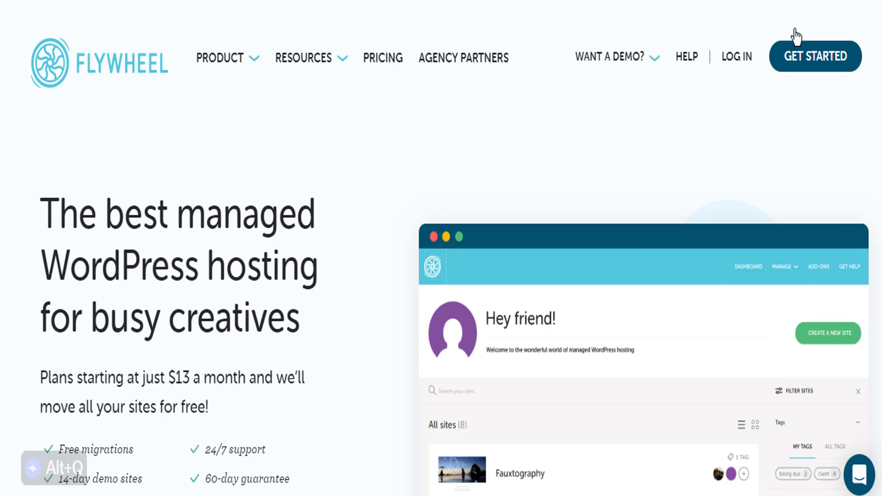
{"action": "scroll", "coordinate": [441, 276], "scroll_direction": "down", "scroll_amount": 3}
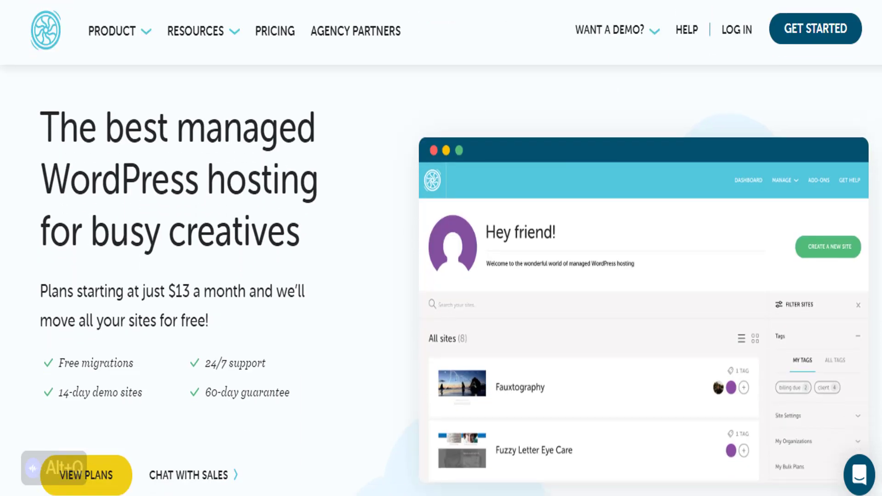
{"action": "scroll", "coordinate": [441, 276], "scroll_direction": "down", "scroll_amount": 5}
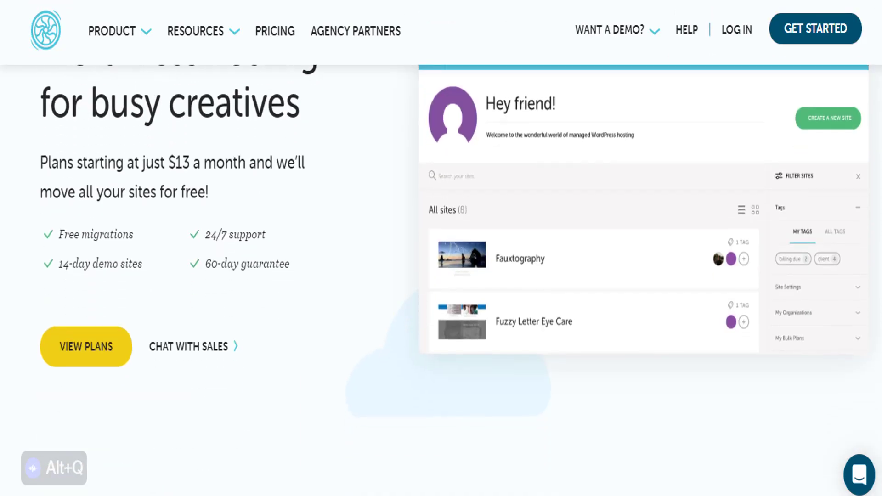
{"action": "scroll", "coordinate": [441, 276], "scroll_direction": "down", "scroll_amount": 2}
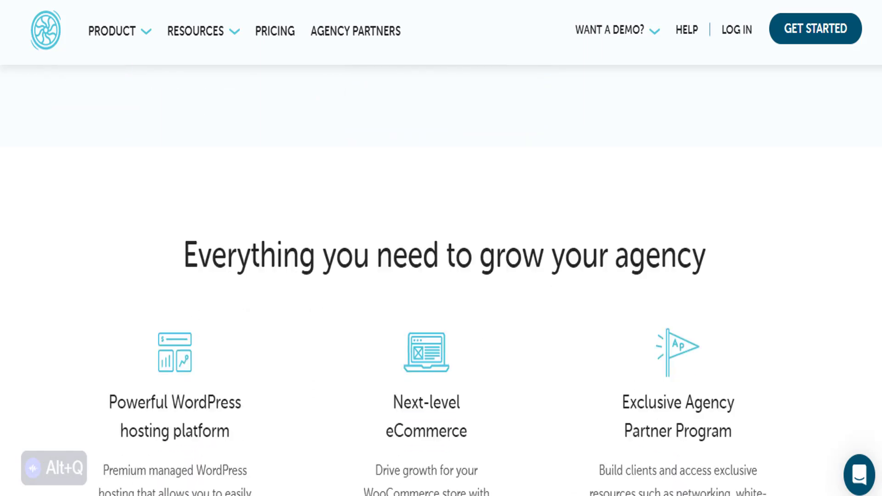
{"action": "scroll", "coordinate": [441, 276], "scroll_direction": "down", "scroll_amount": 2}
{"action": "scroll", "coordinate": [441, 276], "scroll_direction": "down", "scroll_amount": 1}
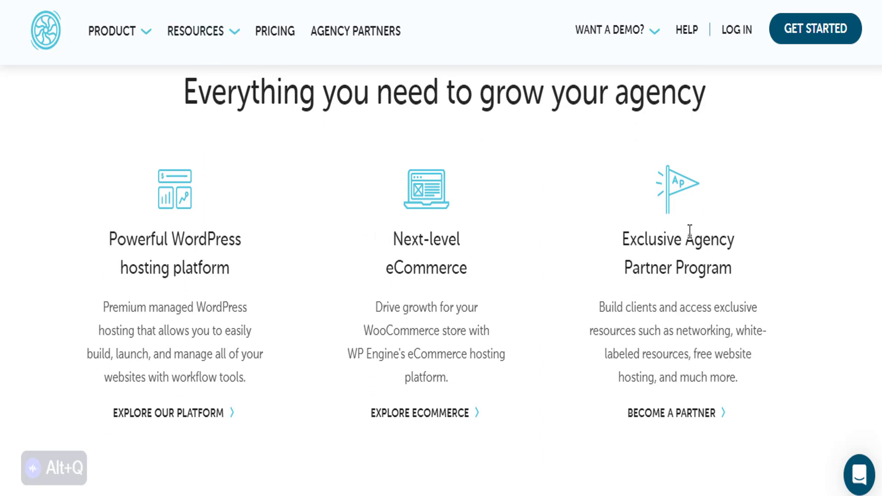
{"action": "scroll", "coordinate": [441, 276], "scroll_direction": "down", "scroll_amount": 1}
{"action": "scroll", "coordinate": [442, 276], "scroll_direction": "down", "scroll_amount": 1}
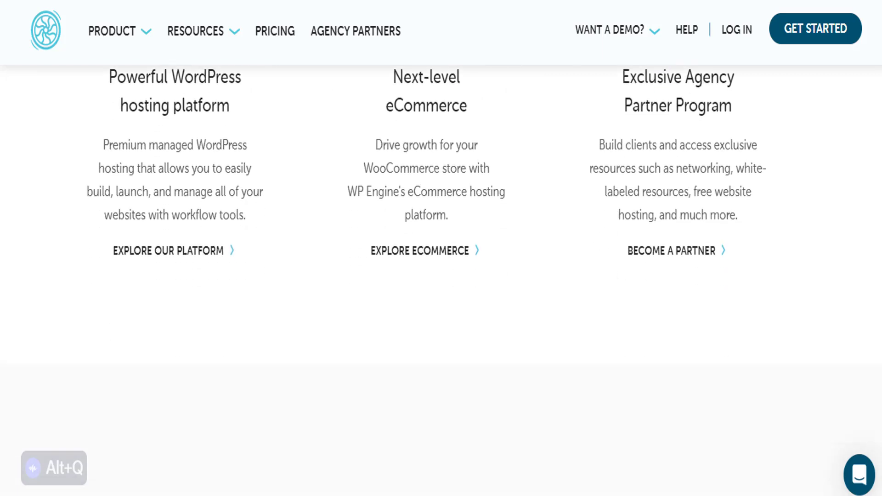
{"action": "scroll", "coordinate": [441, 276], "scroll_direction": "down", "scroll_amount": 2}
{"action": "scroll", "coordinate": [442, 275], "scroll_direction": "down", "scroll_amount": 2}
{"action": "scroll", "coordinate": [441, 276], "scroll_direction": "down", "scroll_amount": 1}
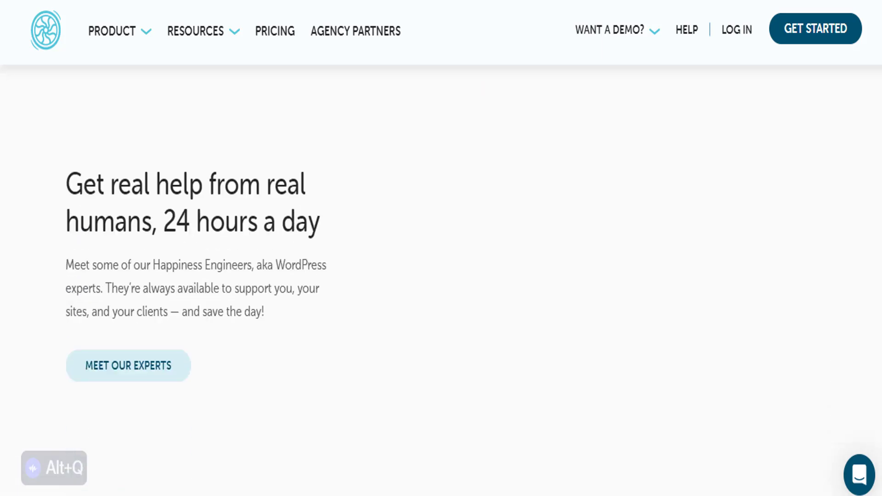
{"action": "scroll", "coordinate": [441, 276], "scroll_direction": "down", "scroll_amount": 1}
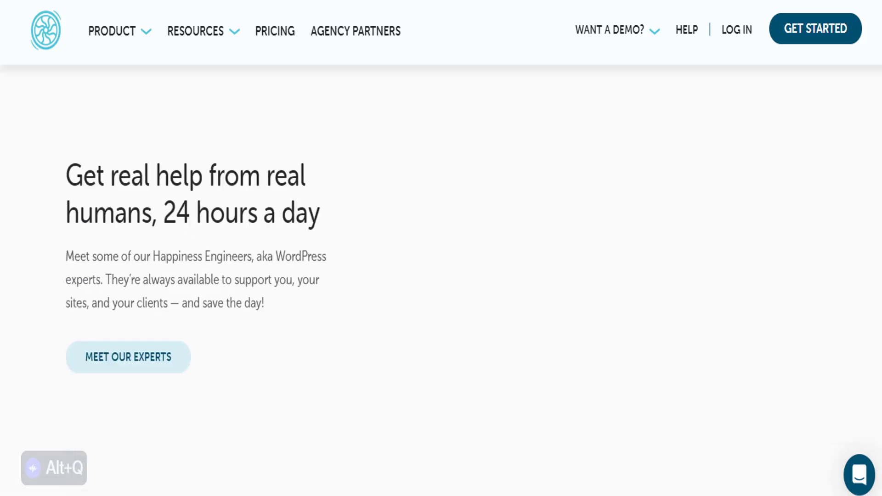
{"action": "scroll", "coordinate": [441, 277], "scroll_direction": "down", "scroll_amount": 2}
{"action": "scroll", "coordinate": [441, 276], "scroll_direction": "down", "scroll_amount": 2}
{"action": "scroll", "coordinate": [441, 277], "scroll_direction": "down", "scroll_amount": 2}
{"action": "scroll", "coordinate": [442, 276], "scroll_direction": "down", "scroll_amount": 1}
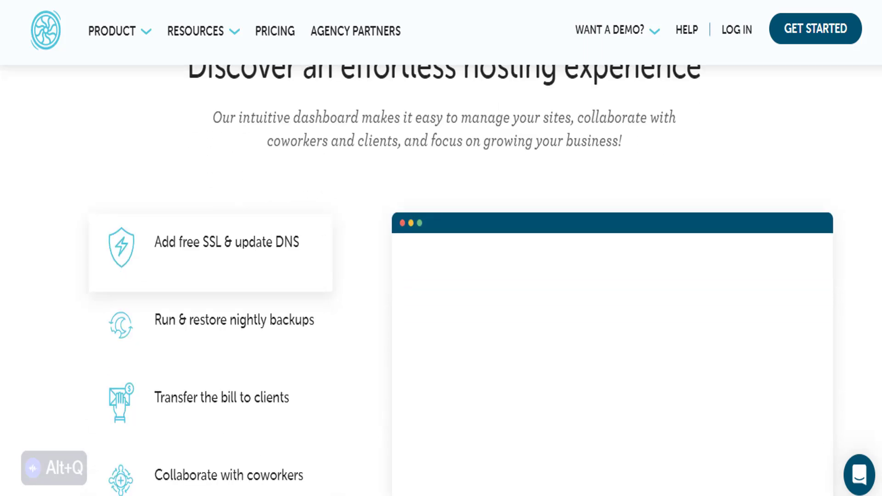
{"action": "scroll", "coordinate": [442, 277], "scroll_direction": "up", "scroll_amount": 1}
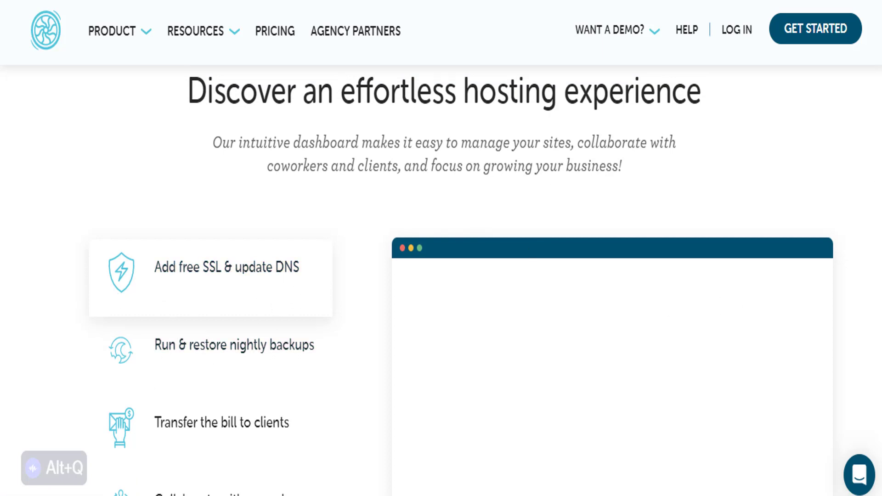
{"action": "scroll", "coordinate": [630, 469], "scroll_direction": "down", "scroll_amount": 1}
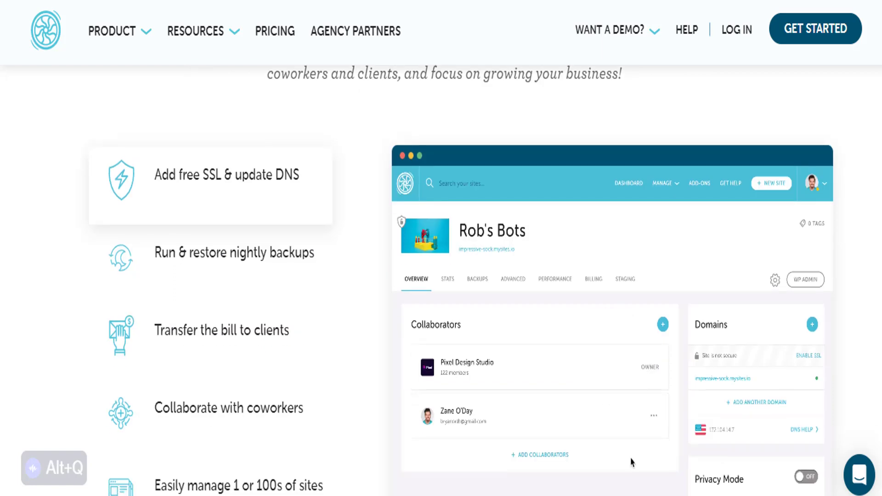
{"action": "scroll", "coordinate": [721, 455], "scroll_direction": "down", "scroll_amount": 2}
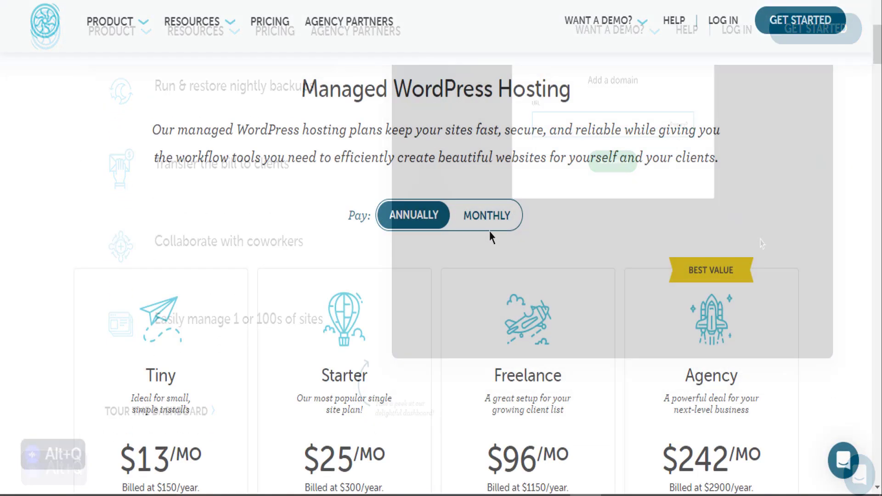
Switch Flywheel's plan prices from monthly to discounted annual billing, then back to monthly
{"action": "left_click", "coordinate": [487, 222]}
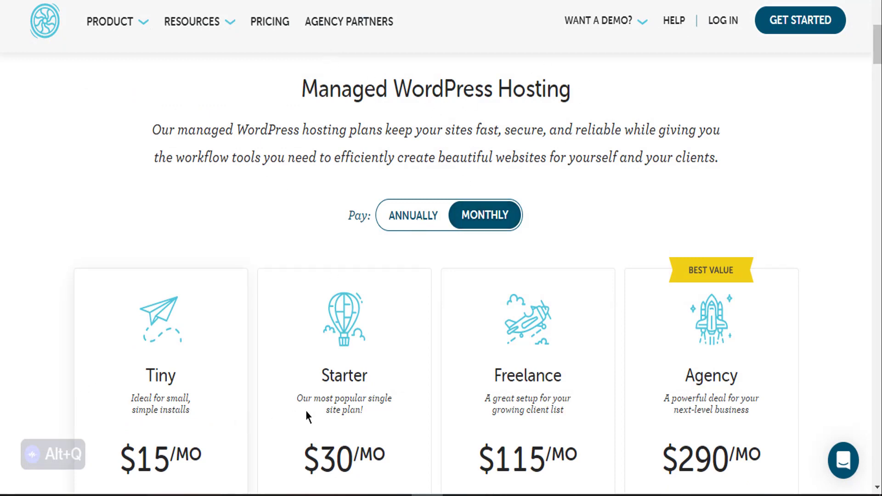
{"action": "left_click", "coordinate": [412, 222]}
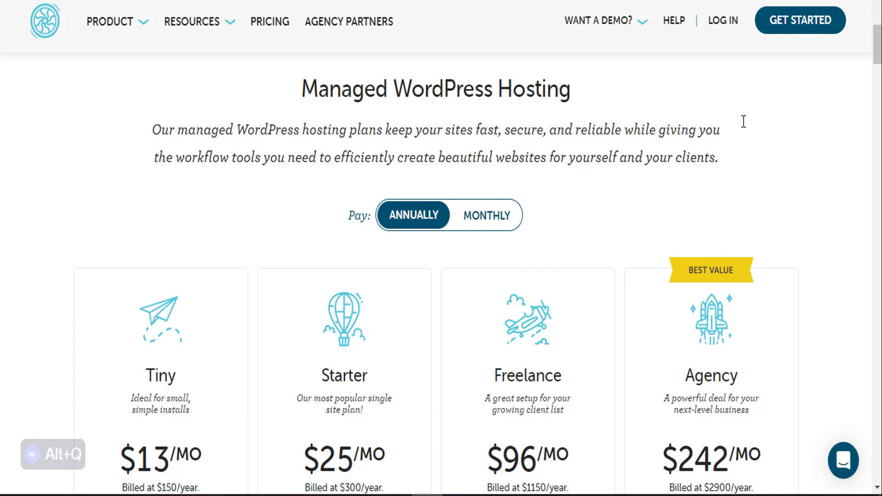
{"action": "scroll", "coordinate": [441, 276], "scroll_direction": "down", "scroll_amount": 3}
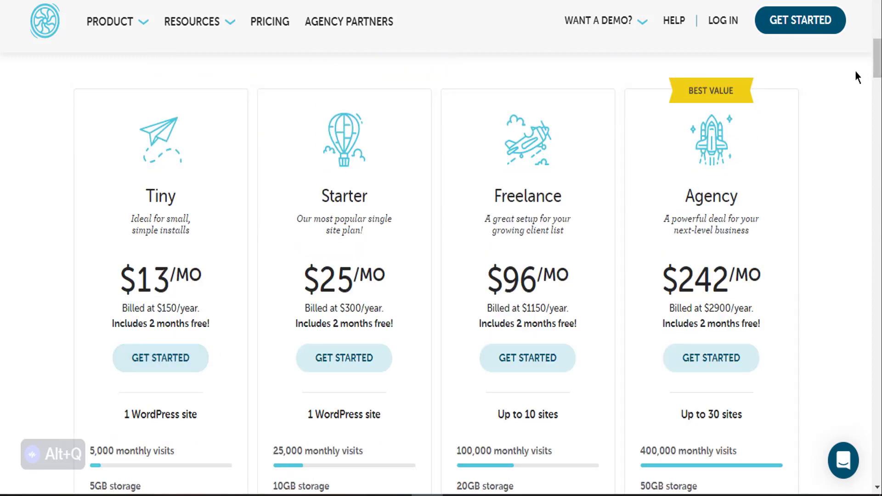
{"action": "scroll", "coordinate": [331, 187], "scroll_direction": "down", "scroll_amount": 2}
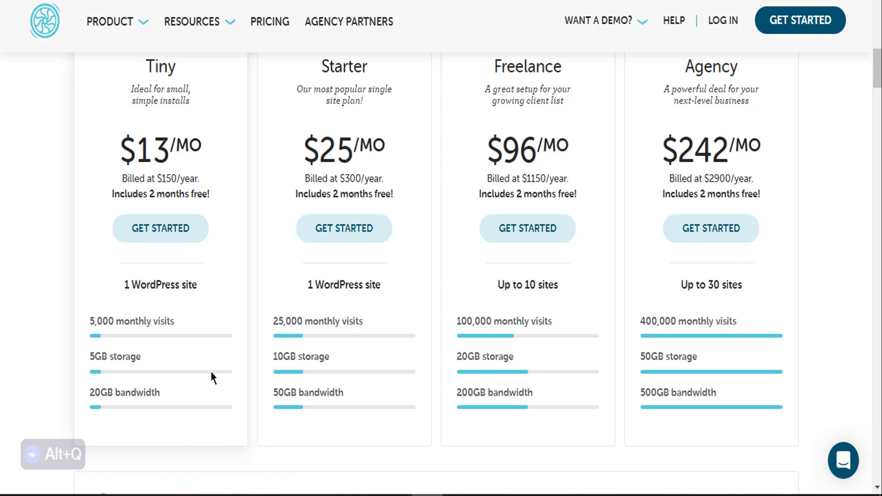
{"action": "scroll", "coordinate": [877, 69], "scroll_direction": "down", "scroll_amount": 1}
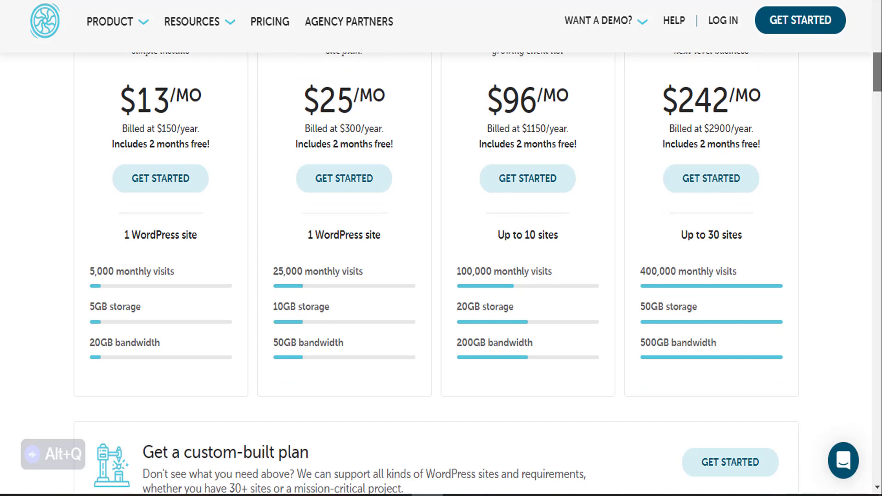
{"action": "scroll", "coordinate": [877, 76], "scroll_direction": "down", "scroll_amount": 2}
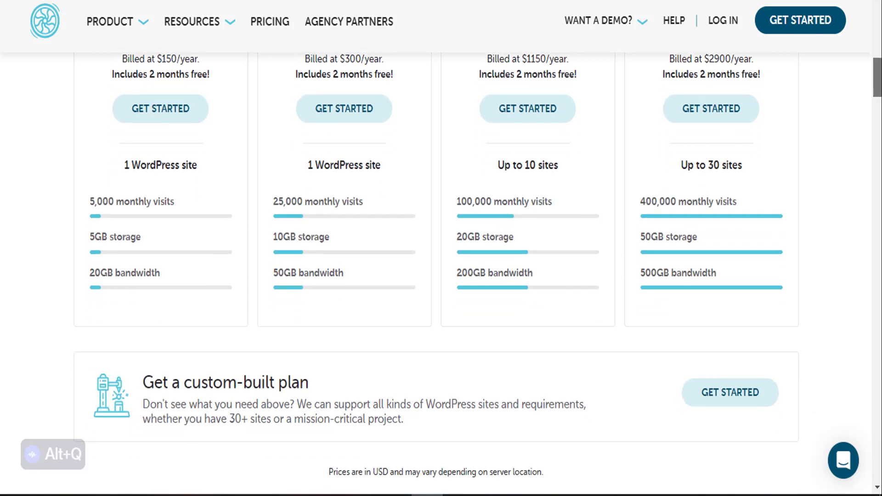
{"action": "scroll", "coordinate": [441, 276], "scroll_direction": "up", "scroll_amount": 2}
{"action": "scroll", "coordinate": [441, 276], "scroll_direction": "up", "scroll_amount": 1}
{"action": "scroll", "coordinate": [442, 276], "scroll_direction": "up", "scroll_amount": 1}
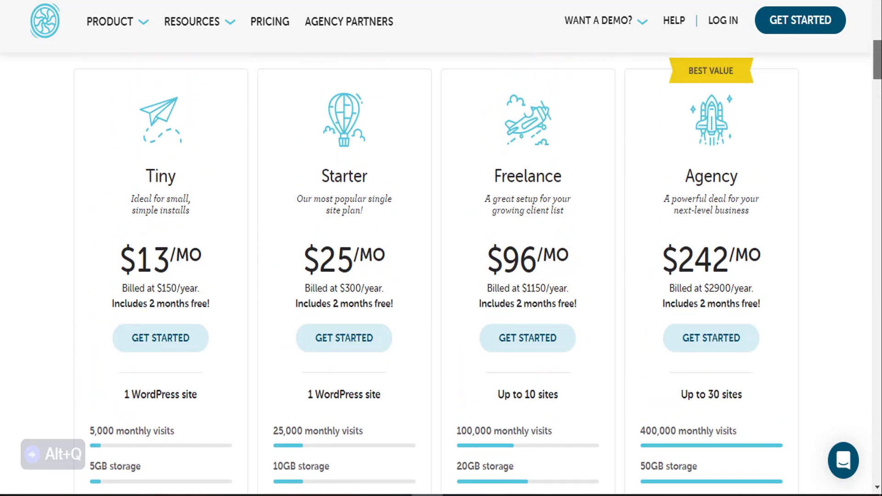
{"action": "scroll", "coordinate": [655, 112], "scroll_direction": "up", "scroll_amount": 2}
{"action": "left_click", "coordinate": [502, 131]}
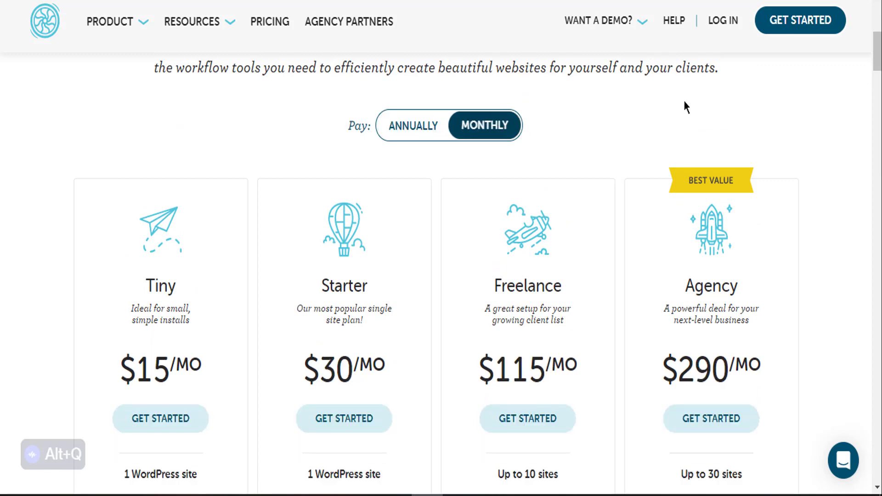
{"action": "scroll", "coordinate": [686, 107], "scroll_direction": "down", "scroll_amount": 5}
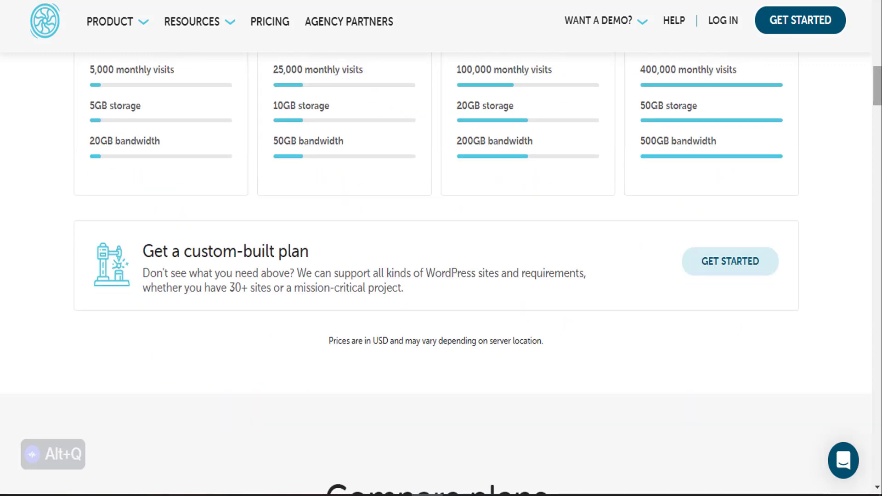
{"action": "scroll", "coordinate": [442, 276], "scroll_direction": "up", "scroll_amount": 2}
{"action": "scroll", "coordinate": [441, 276], "scroll_direction": "up", "scroll_amount": 1}
{"action": "scroll", "coordinate": [565, 359], "scroll_direction": "up", "scroll_amount": 1}
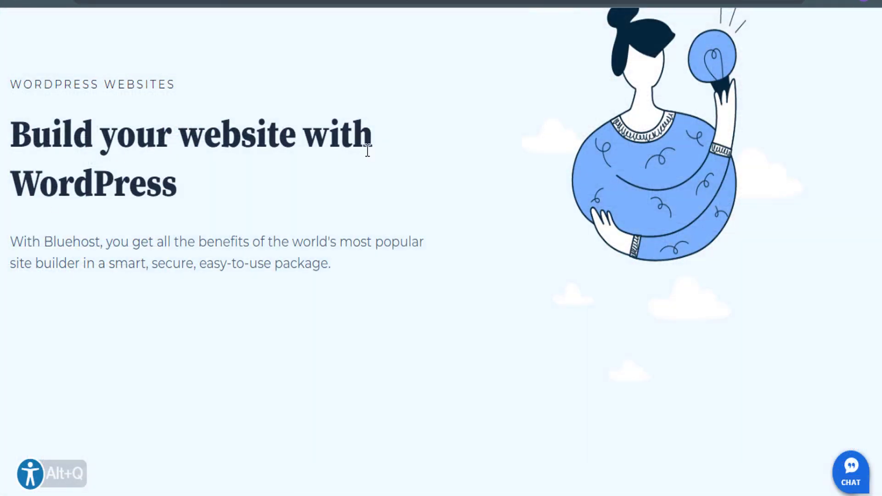
{"action": "scroll", "coordinate": [441, 249], "scroll_direction": "down", "scroll_amount": 3}
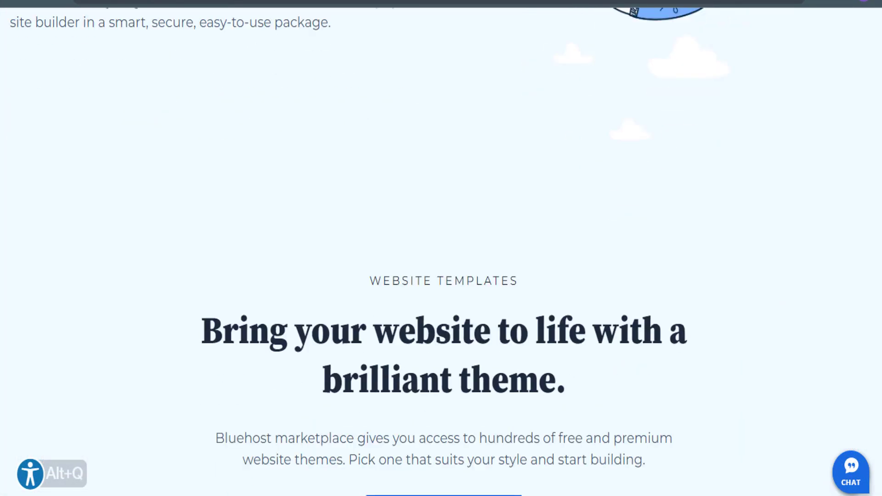
{"action": "scroll", "coordinate": [441, 248], "scroll_direction": "down", "scroll_amount": 2}
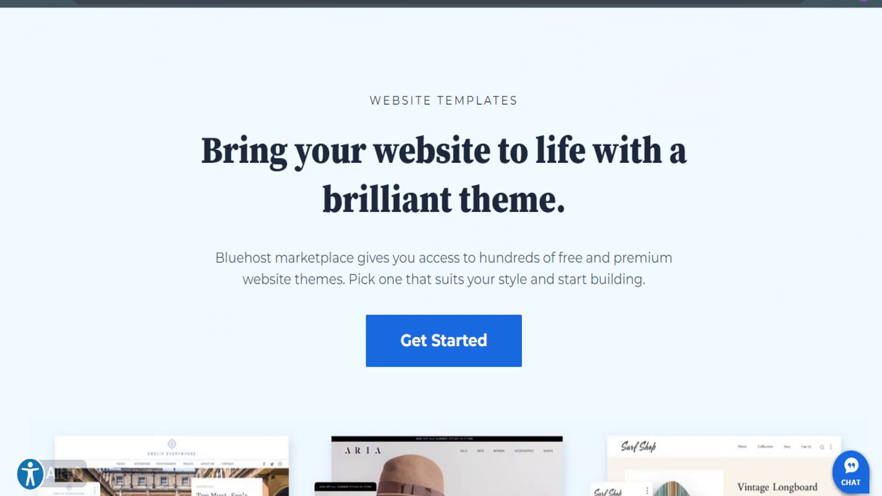
{"action": "scroll", "coordinate": [442, 248], "scroll_direction": "down", "scroll_amount": 3}
{"action": "scroll", "coordinate": [442, 249], "scroll_direction": "down", "scroll_amount": 2}
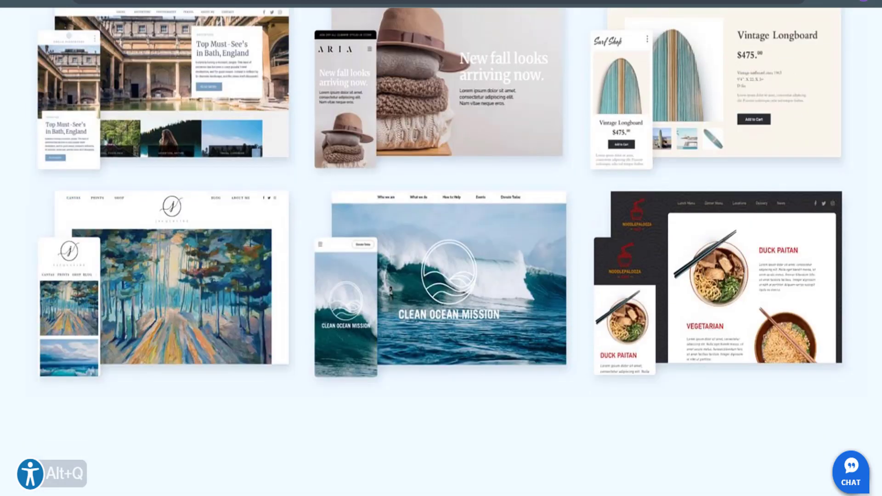
{"action": "scroll", "coordinate": [441, 248], "scroll_direction": "down", "scroll_amount": 2}
{"action": "scroll", "coordinate": [441, 248], "scroll_direction": "down", "scroll_amount": 2}
{"action": "scroll", "coordinate": [441, 248], "scroll_direction": "down", "scroll_amount": 1}
{"action": "scroll", "coordinate": [441, 248], "scroll_direction": "down", "scroll_amount": 1}
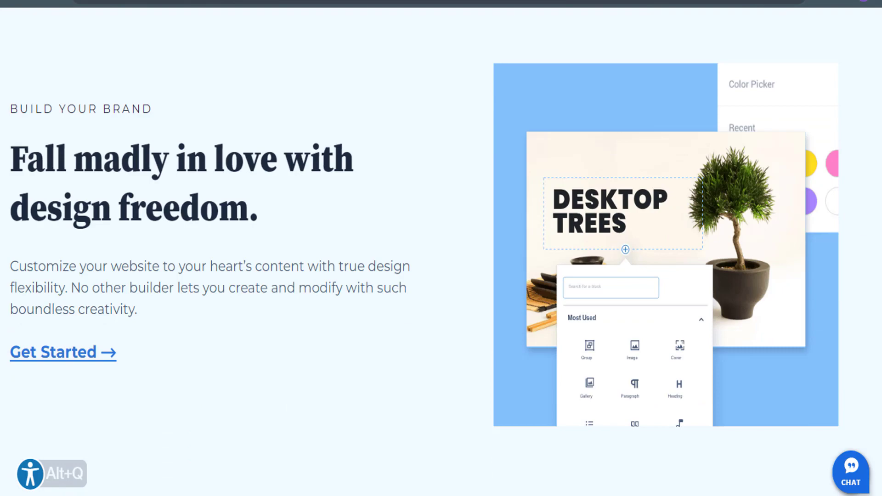
{"action": "scroll", "coordinate": [442, 248], "scroll_direction": "down", "scroll_amount": 2}
{"action": "scroll", "coordinate": [442, 249], "scroll_direction": "down", "scroll_amount": 3}
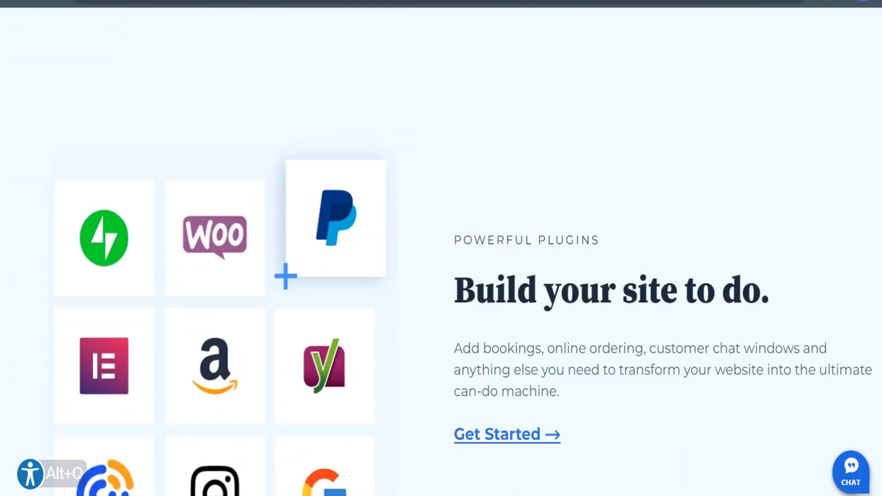
{"action": "scroll", "coordinate": [441, 249], "scroll_direction": "down", "scroll_amount": 1}
{"action": "scroll", "coordinate": [441, 248], "scroll_direction": "down", "scroll_amount": 2}
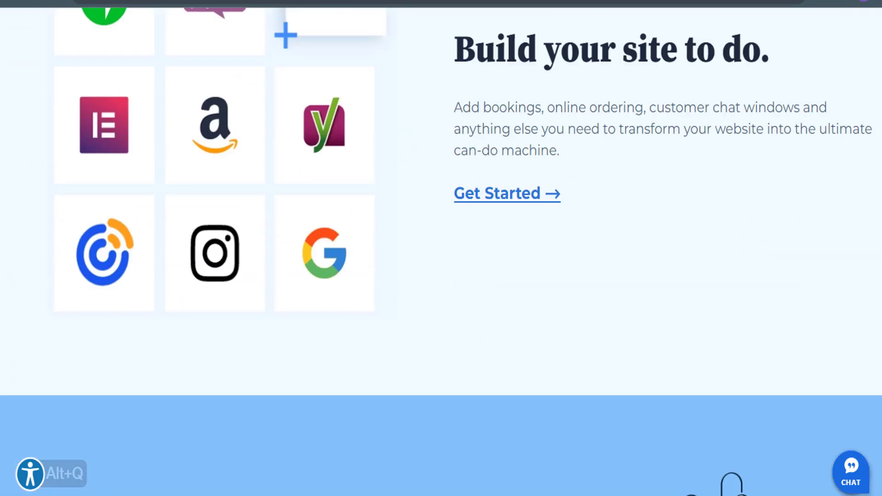
{"action": "scroll", "coordinate": [441, 248], "scroll_direction": "down", "scroll_amount": 1}
{"action": "scroll", "coordinate": [441, 248], "scroll_direction": "down", "scroll_amount": 4}
{"action": "scroll", "coordinate": [441, 248], "scroll_direction": "down", "scroll_amount": 1}
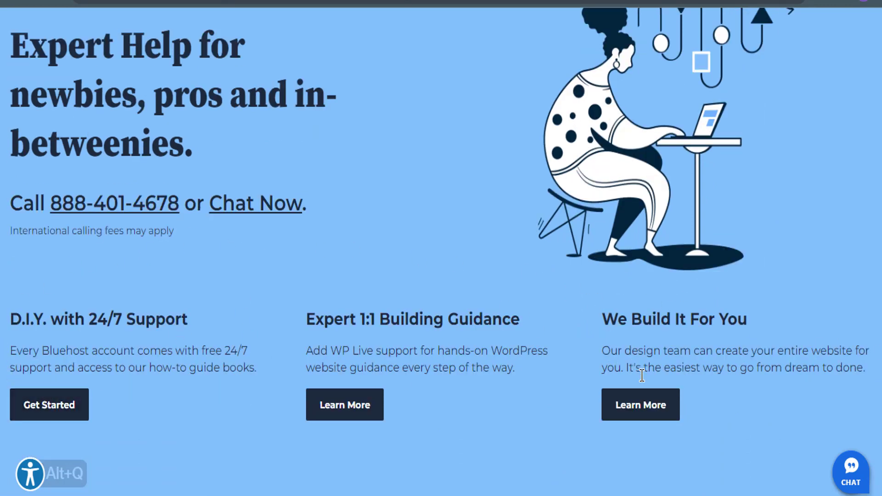
{"action": "scroll", "coordinate": [441, 248], "scroll_direction": "down", "scroll_amount": 4}
{"action": "scroll", "coordinate": [442, 248], "scroll_direction": "down", "scroll_amount": 4}
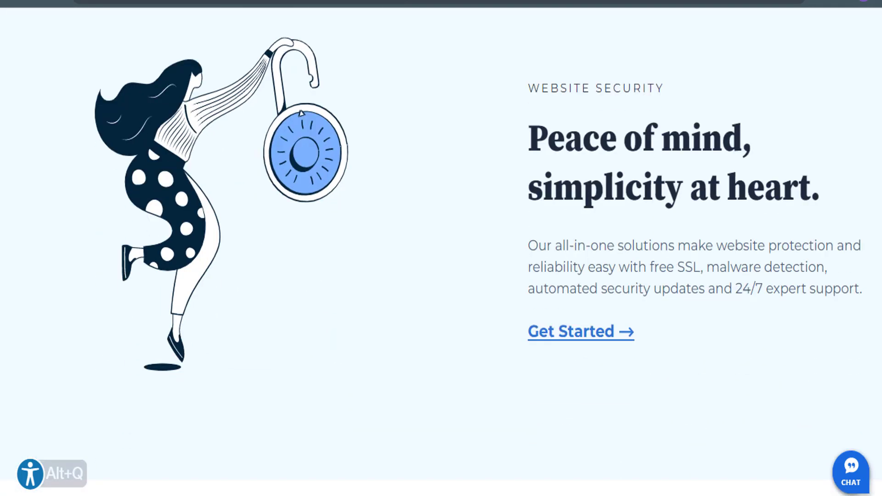
{"action": "scroll", "coordinate": [442, 248], "scroll_direction": "down", "scroll_amount": 5}
{"action": "scroll", "coordinate": [441, 248], "scroll_direction": "down", "scroll_amount": 1}
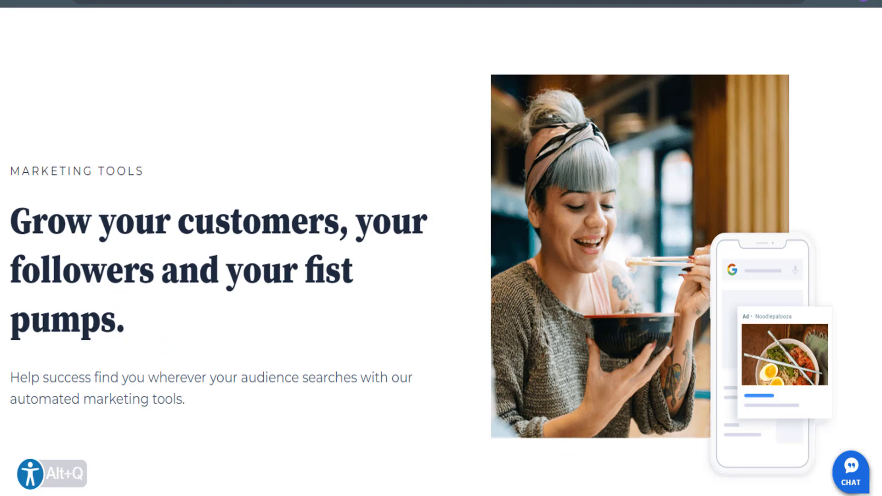
{"action": "scroll", "coordinate": [441, 249], "scroll_direction": "down", "scroll_amount": 1}
{"action": "scroll", "coordinate": [441, 249], "scroll_direction": "down", "scroll_amount": 2}
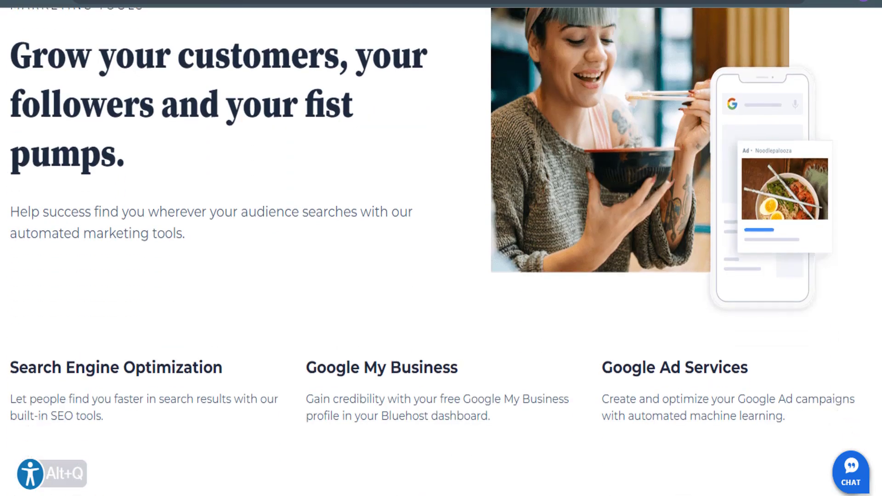
{"action": "scroll", "coordinate": [441, 248], "scroll_direction": "down", "scroll_amount": 1}
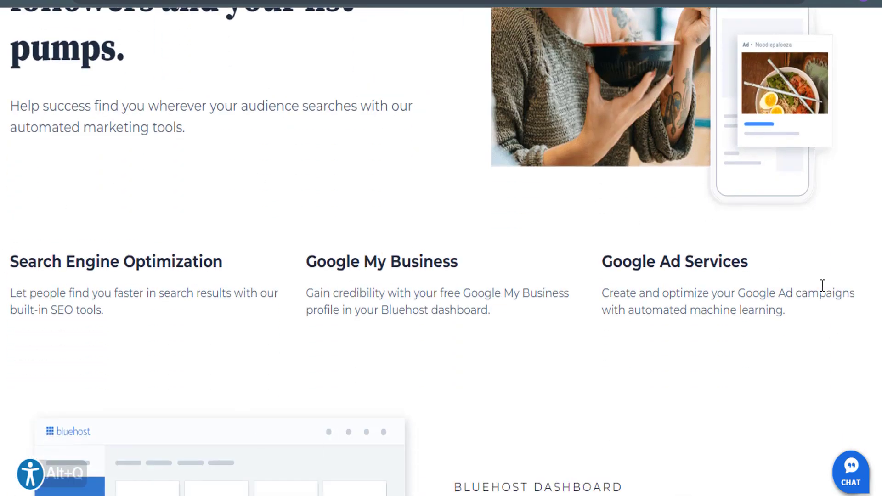
{"action": "scroll", "coordinate": [441, 248], "scroll_direction": "down", "scroll_amount": 2}
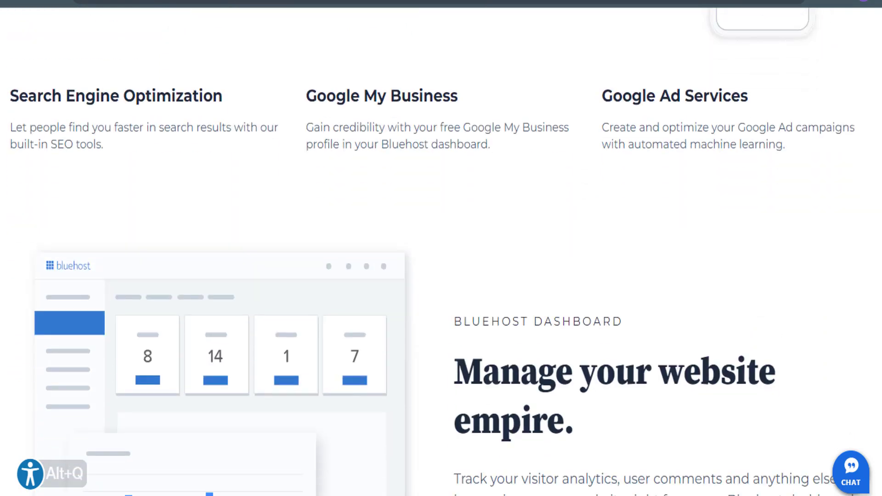
{"action": "scroll", "coordinate": [441, 248], "scroll_direction": "down", "scroll_amount": 1}
{"action": "scroll", "coordinate": [442, 248], "scroll_direction": "down", "scroll_amount": 1}
{"action": "scroll", "coordinate": [442, 249], "scroll_direction": "down", "scroll_amount": 1}
{"action": "scroll", "coordinate": [441, 249], "scroll_direction": "down", "scroll_amount": 1}
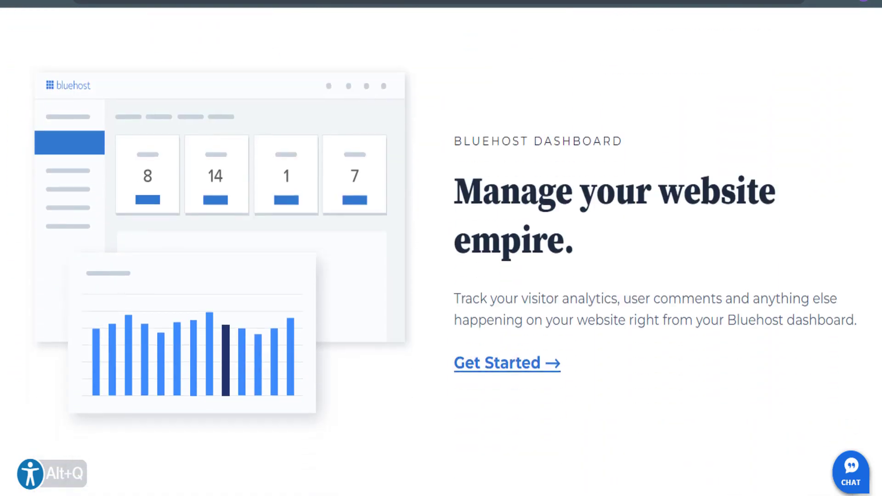
{"action": "scroll", "coordinate": [441, 249], "scroll_direction": "down", "scroll_amount": 2}
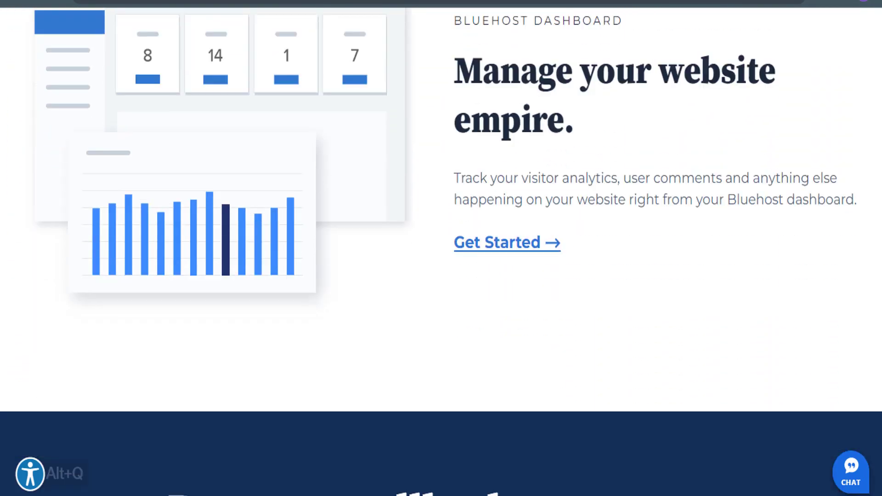
{"action": "scroll", "coordinate": [441, 249], "scroll_direction": "down", "scroll_amount": 3}
{"action": "scroll", "coordinate": [442, 248], "scroll_direction": "down", "scroll_amount": 1}
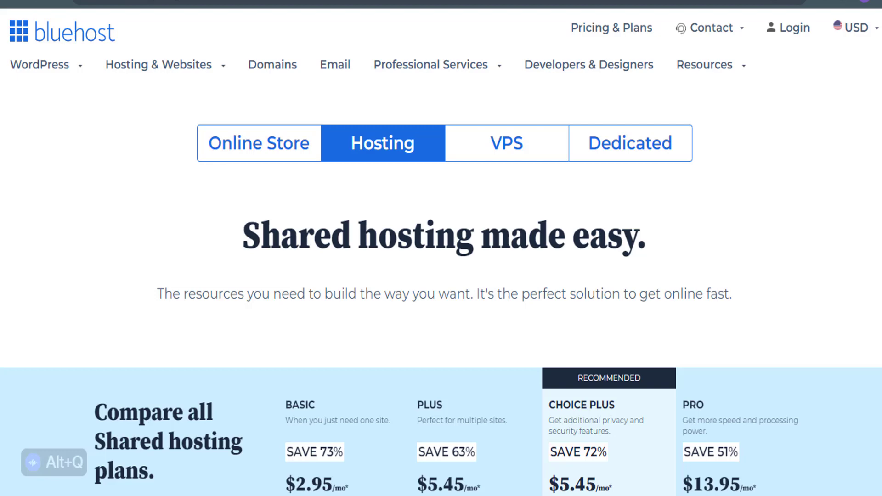
{"action": "scroll", "coordinate": [442, 253], "scroll_direction": "down", "scroll_amount": 1}
{"action": "scroll", "coordinate": [441, 253], "scroll_direction": "down", "scroll_amount": 2}
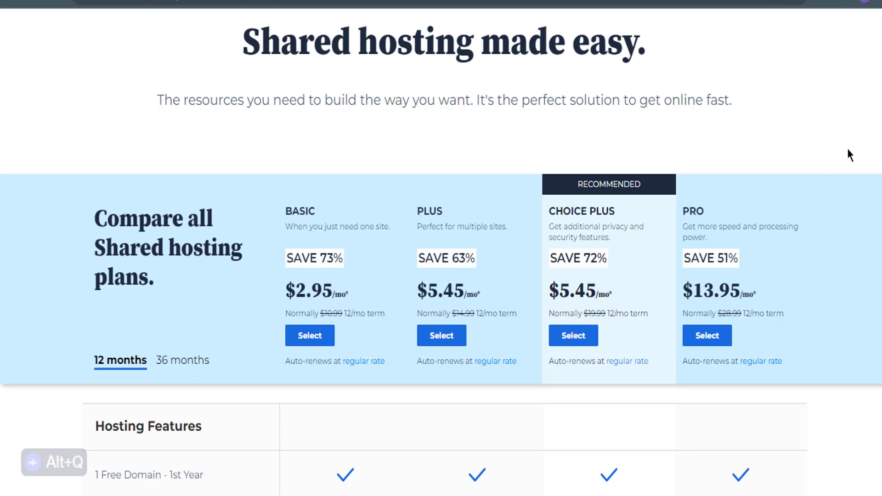
{"action": "scroll", "coordinate": [524, 355], "scroll_direction": "down", "scroll_amount": 5}
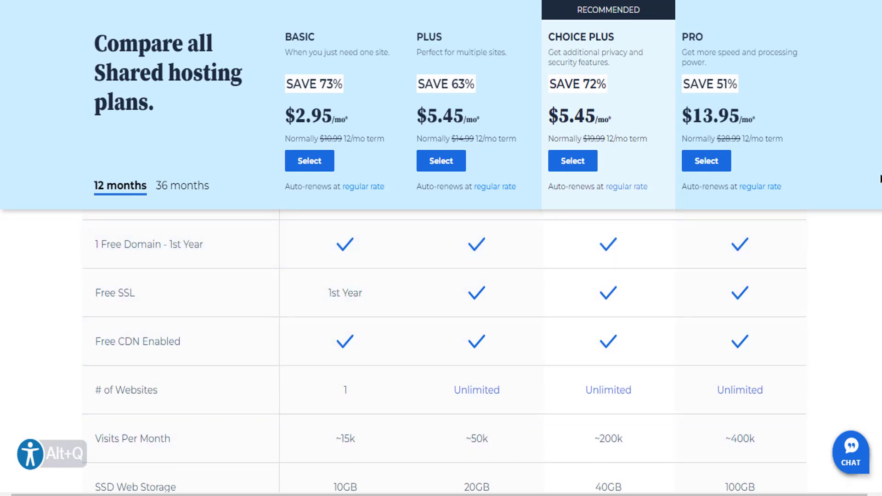
{"action": "scroll", "coordinate": [349, 289], "scroll_direction": "down", "scroll_amount": 5}
{"action": "scroll", "coordinate": [343, 272], "scroll_direction": "down", "scroll_amount": 2}
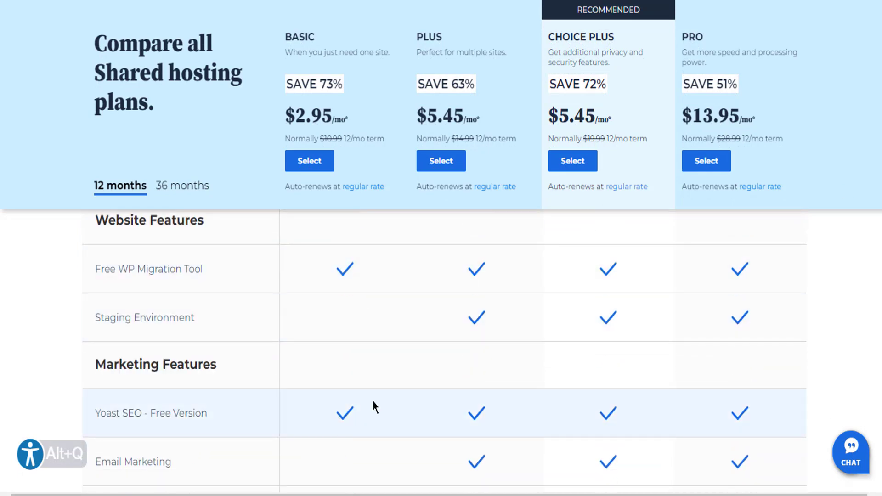
{"action": "scroll", "coordinate": [355, 277], "scroll_direction": "down", "scroll_amount": 5}
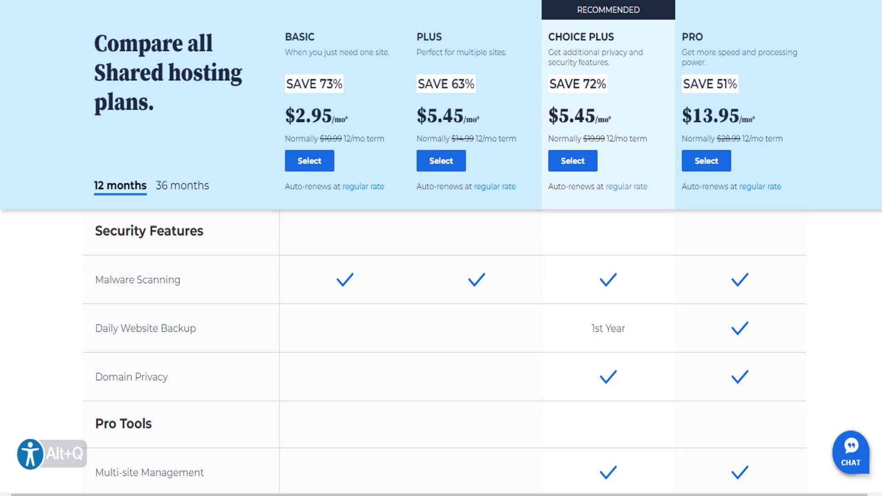
{"action": "scroll", "coordinate": [356, 277], "scroll_direction": "down", "scroll_amount": 5}
{"action": "scroll", "coordinate": [466, 335], "scroll_direction": "down", "scroll_amount": 4}
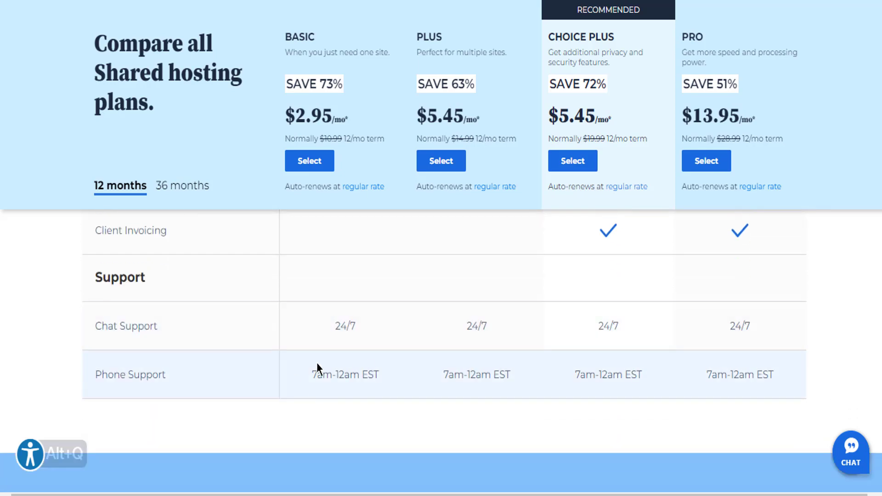
{"action": "scroll", "coordinate": [423, 365], "scroll_direction": "up", "scroll_amount": 2}
{"action": "scroll", "coordinate": [424, 363], "scroll_direction": "up", "scroll_amount": 10}
{"action": "scroll", "coordinate": [549, 128], "scroll_direction": "down", "scroll_amount": 3}
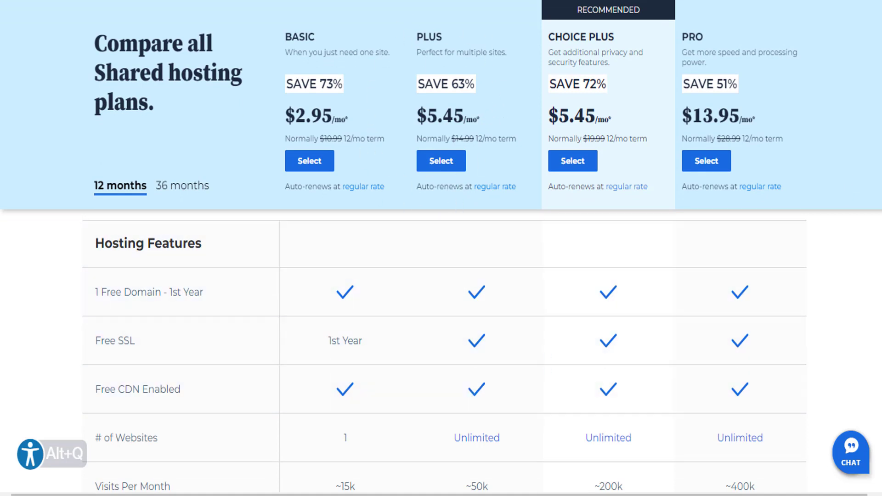
{"action": "scroll", "coordinate": [517, 370], "scroll_direction": "down", "scroll_amount": 1}
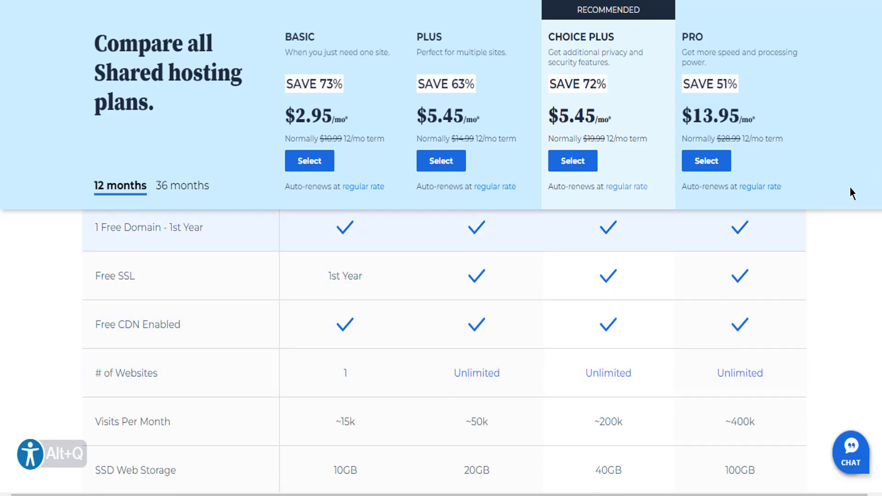
{"action": "scroll", "coordinate": [445, 352], "scroll_direction": "down", "scroll_amount": 2}
{"action": "scroll", "coordinate": [480, 255], "scroll_direction": "down", "scroll_amount": 2}
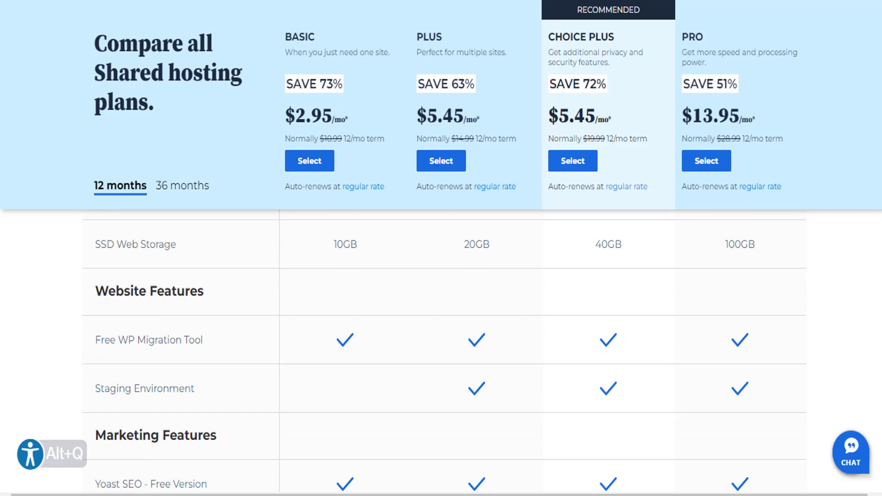
{"action": "scroll", "coordinate": [479, 254], "scroll_direction": "down", "scroll_amount": 1}
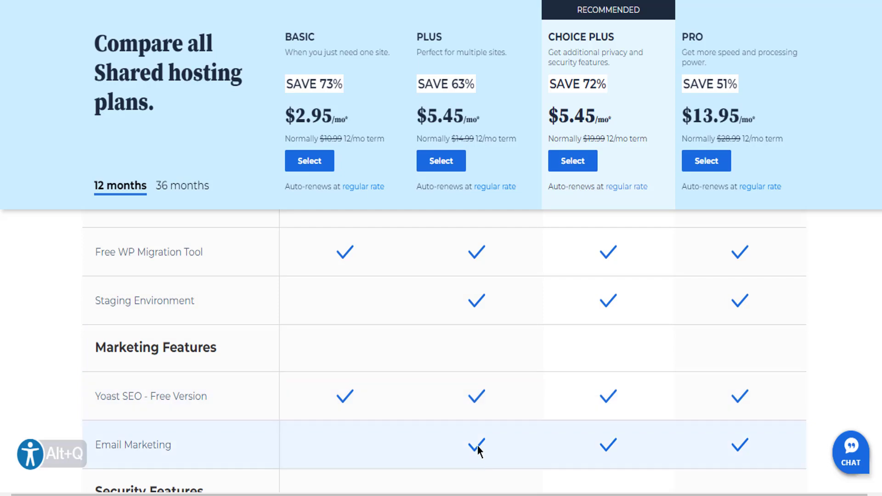
{"action": "scroll", "coordinate": [478, 400], "scroll_direction": "down", "scroll_amount": 3}
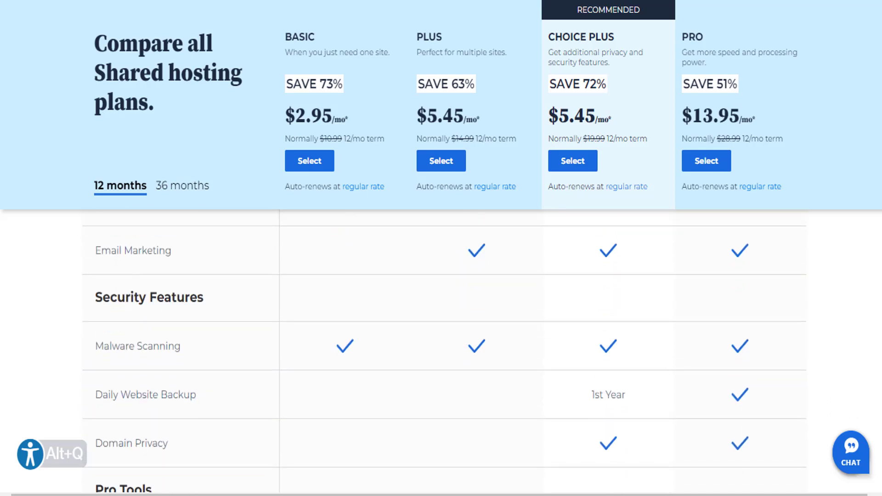
{"action": "scroll", "coordinate": [476, 262], "scroll_direction": "down", "scroll_amount": 1}
{"action": "scroll", "coordinate": [477, 262], "scroll_direction": "down", "scroll_amount": 5}
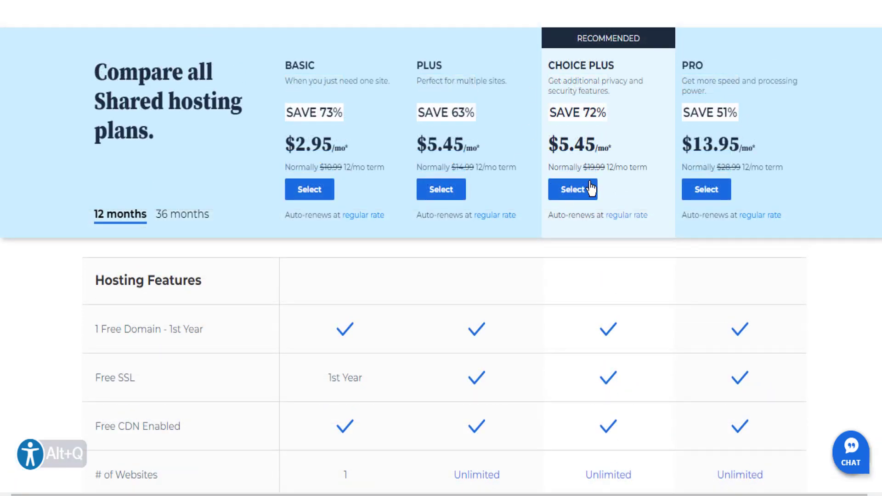
{"action": "scroll", "coordinate": [617, 233], "scroll_direction": "down", "scroll_amount": 2}
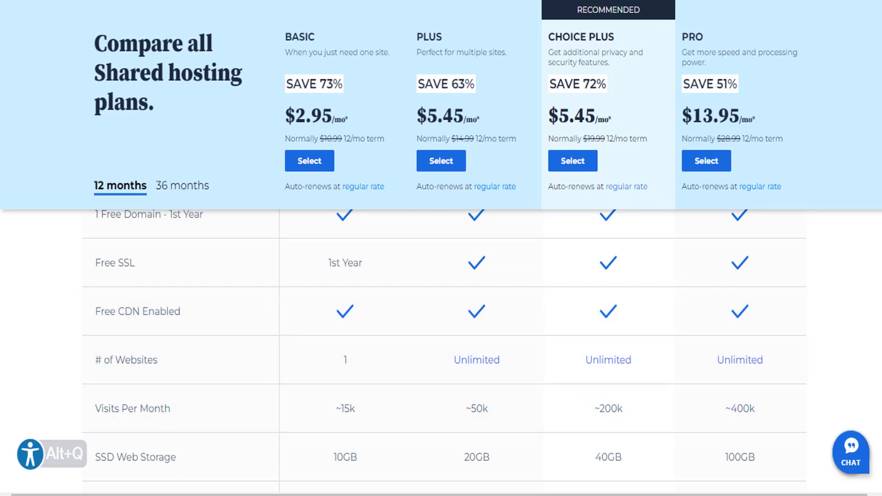
{"action": "scroll", "coordinate": [578, 360], "scroll_direction": "down", "scroll_amount": 3}
{"action": "scroll", "coordinate": [601, 249], "scroll_direction": "down", "scroll_amount": 1}
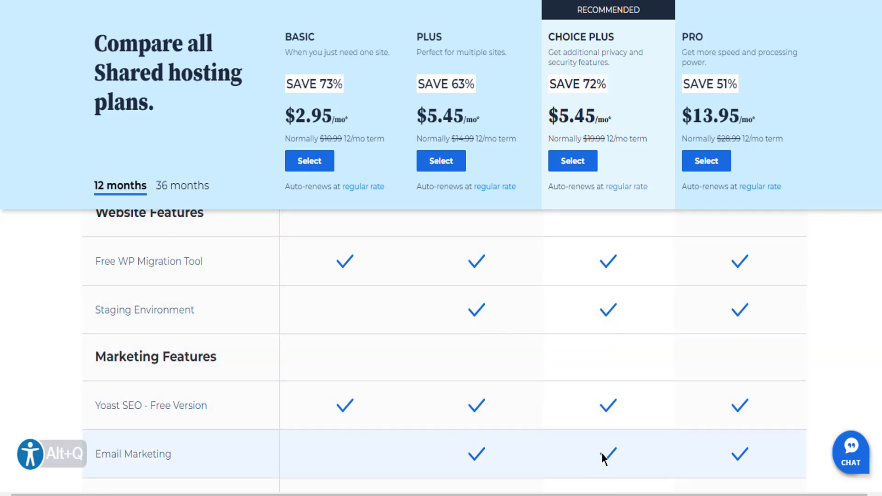
{"action": "scroll", "coordinate": [601, 454], "scroll_direction": "down", "scroll_amount": 1}
{"action": "scroll", "coordinate": [642, 314], "scroll_direction": "down", "scroll_amount": 2}
{"action": "scroll", "coordinate": [642, 314], "scroll_direction": "down", "scroll_amount": 1}
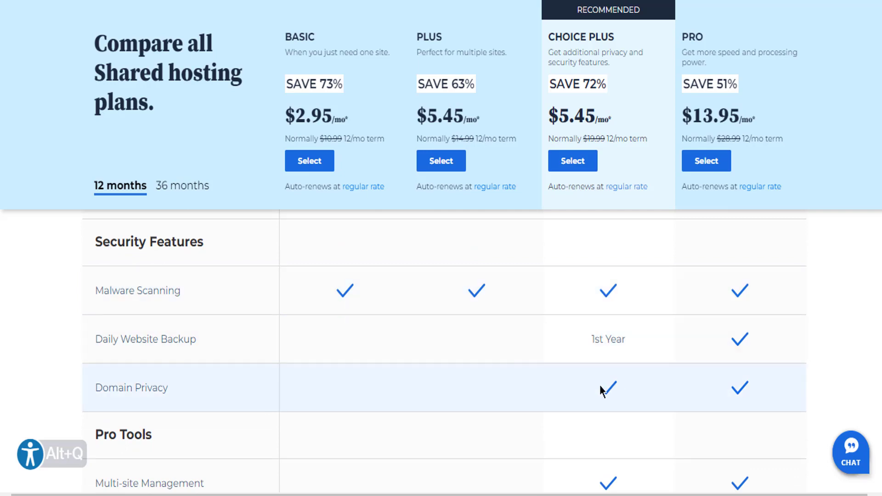
{"action": "scroll", "coordinate": [603, 388], "scroll_direction": "down", "scroll_amount": 2}
{"action": "scroll", "coordinate": [671, 244], "scroll_direction": "down", "scroll_amount": 1}
{"action": "scroll", "coordinate": [671, 245], "scroll_direction": "down", "scroll_amount": 1}
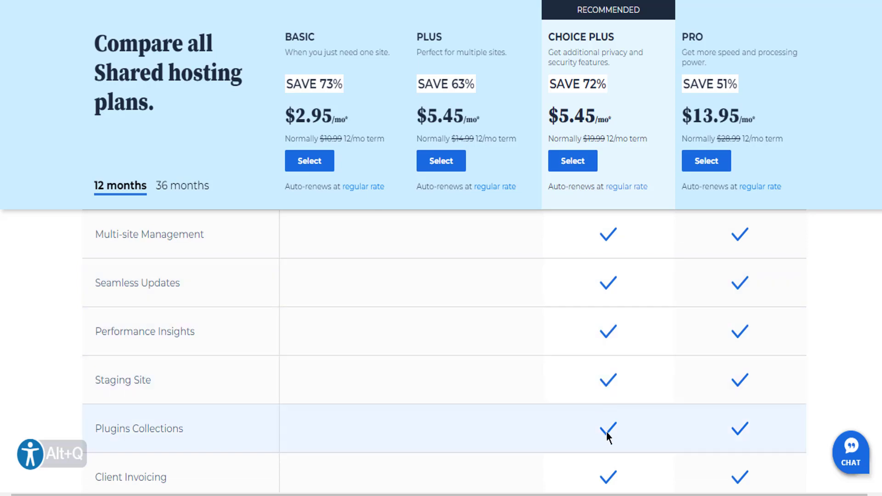
{"action": "scroll", "coordinate": [594, 293], "scroll_direction": "down", "scroll_amount": 5}
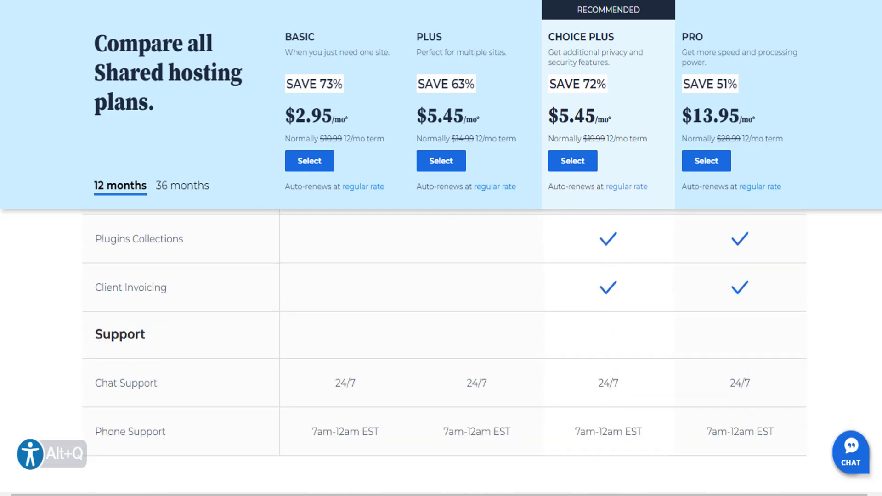